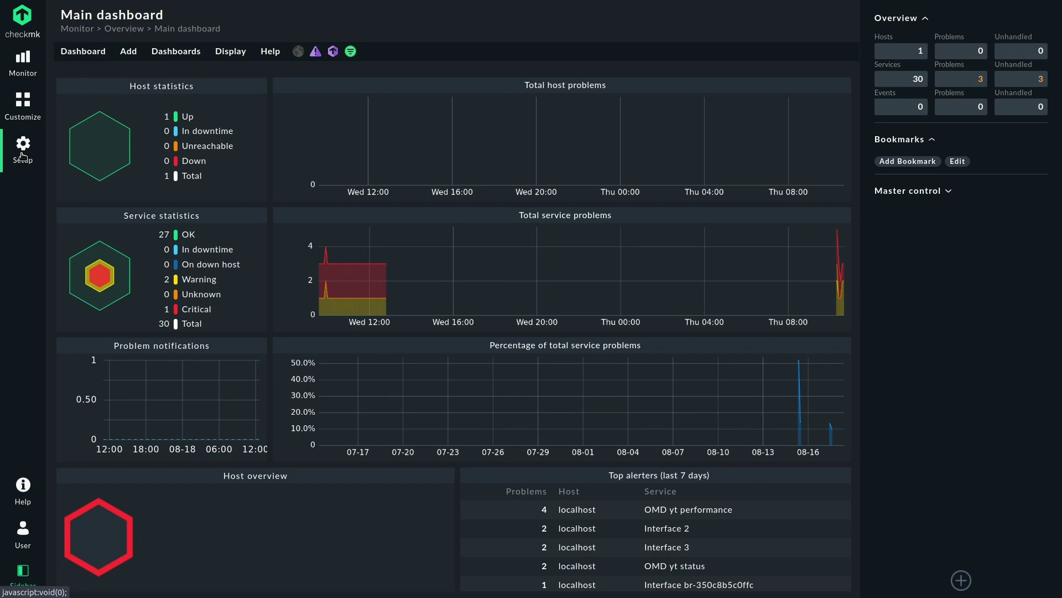
Add a rule with a stamped comment deploying the SSH daemon configuration (Linux) agent plugin
{"action": "left_click", "coordinate": [22, 156]}
{"action": "type", "text": "ssh"}
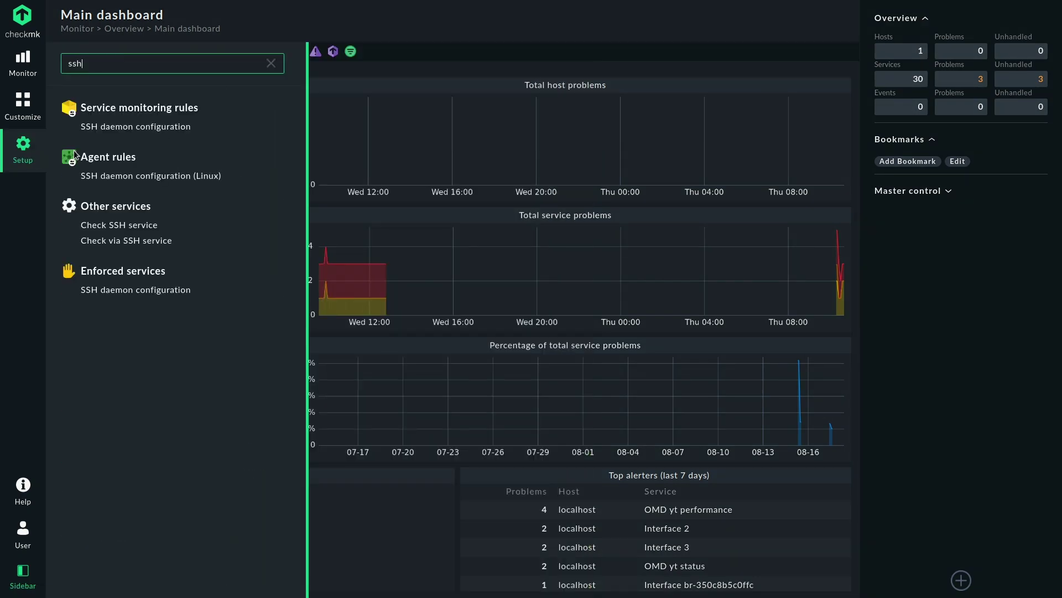
{"action": "left_click", "coordinate": [141, 177]}
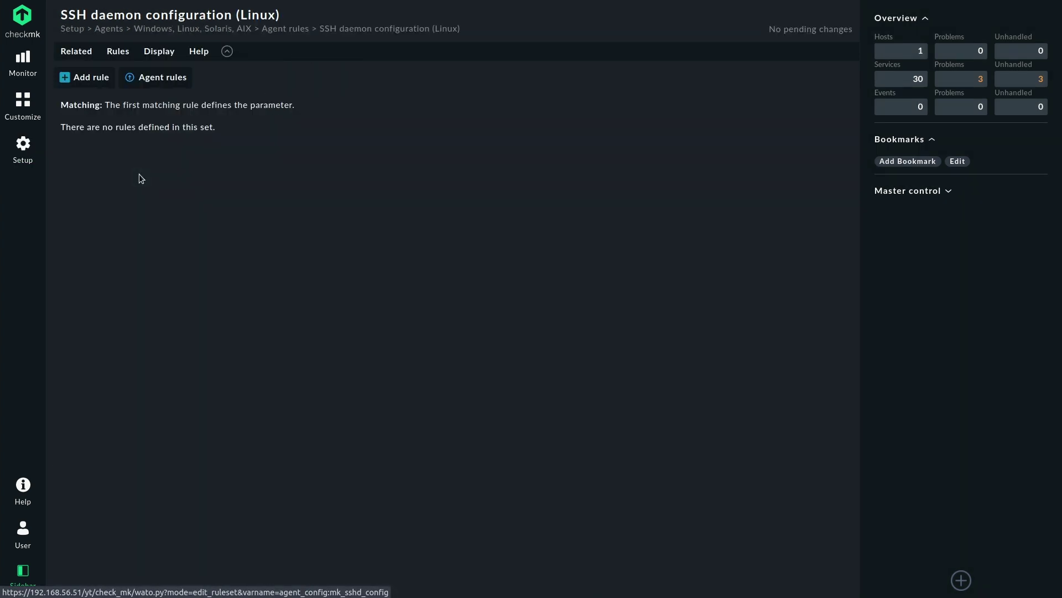
{"action": "left_click", "coordinate": [86, 78]}
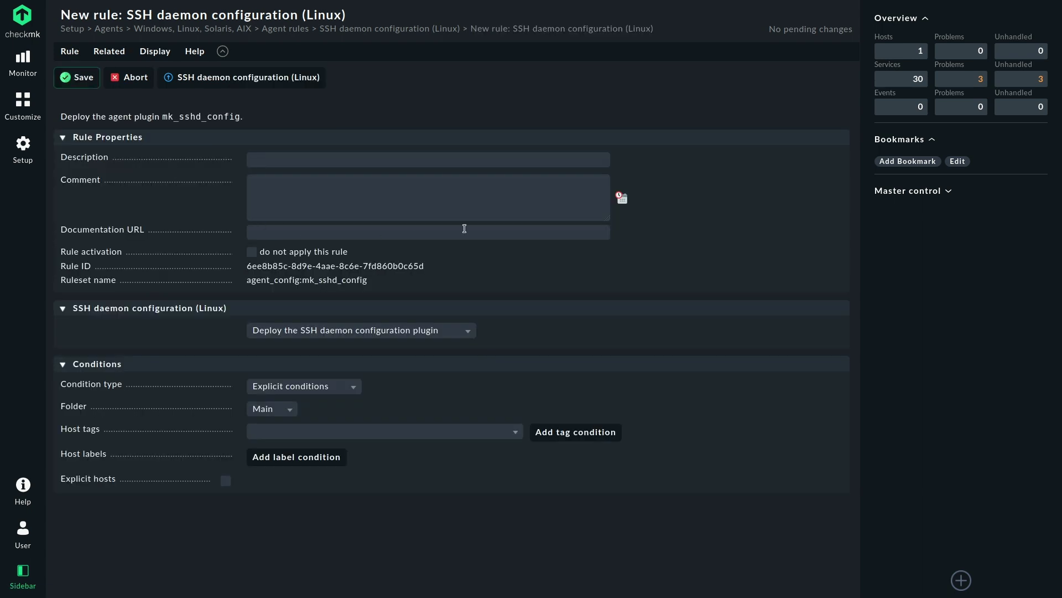
{"action": "left_click", "coordinate": [622, 200]}
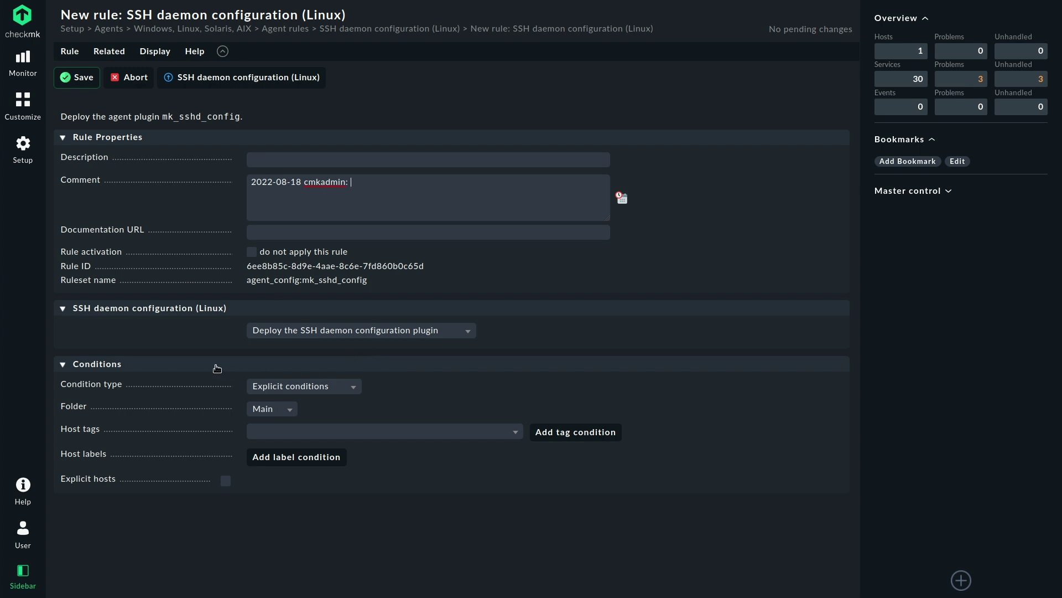
{"action": "left_click", "coordinate": [80, 76]}
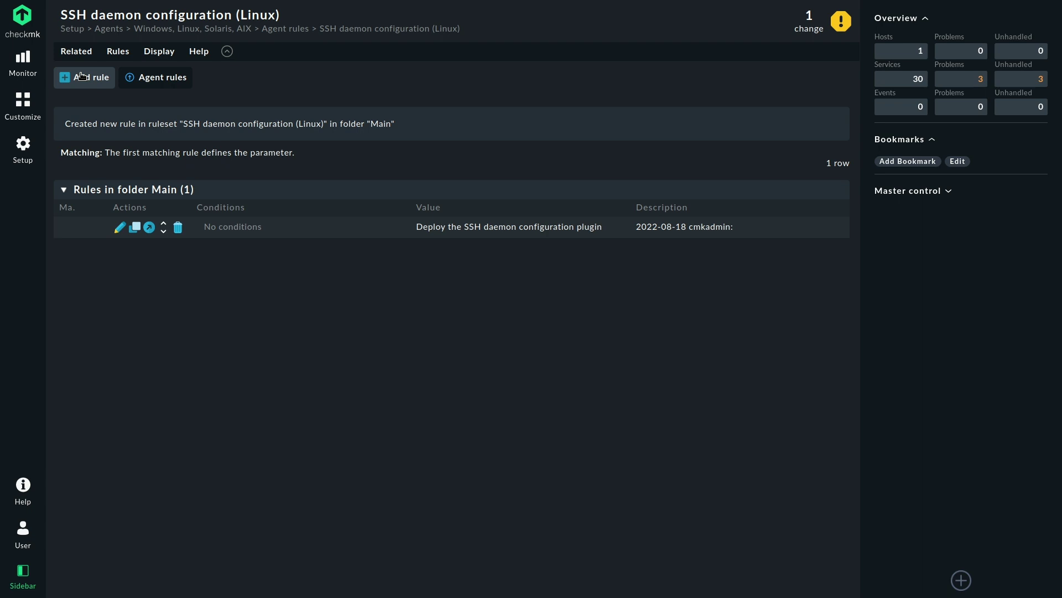
{"action": "left_click", "coordinate": [809, 25]}
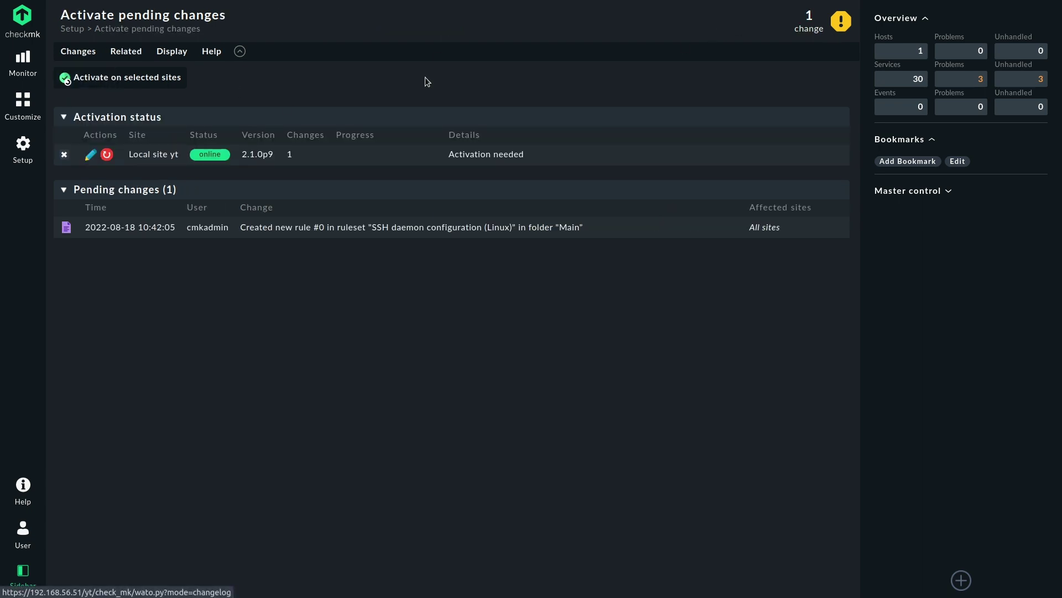
Activate the SSH daemon rule change on the local site, then go to the Windows, Linux, Solaris, AIX agents page
{"action": "left_click", "coordinate": [131, 81]}
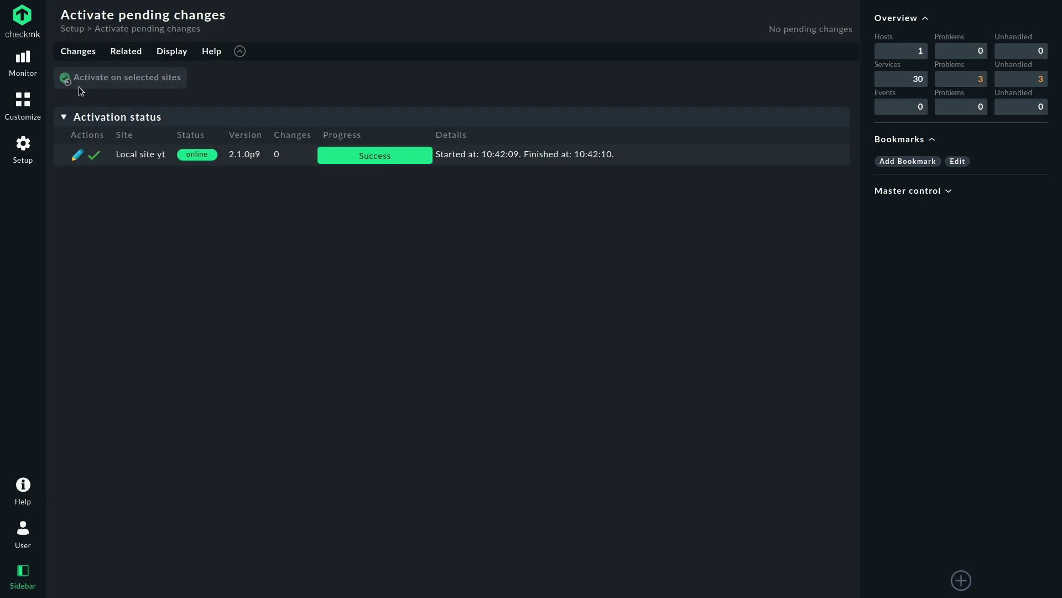
{"action": "left_click", "coordinate": [23, 147]}
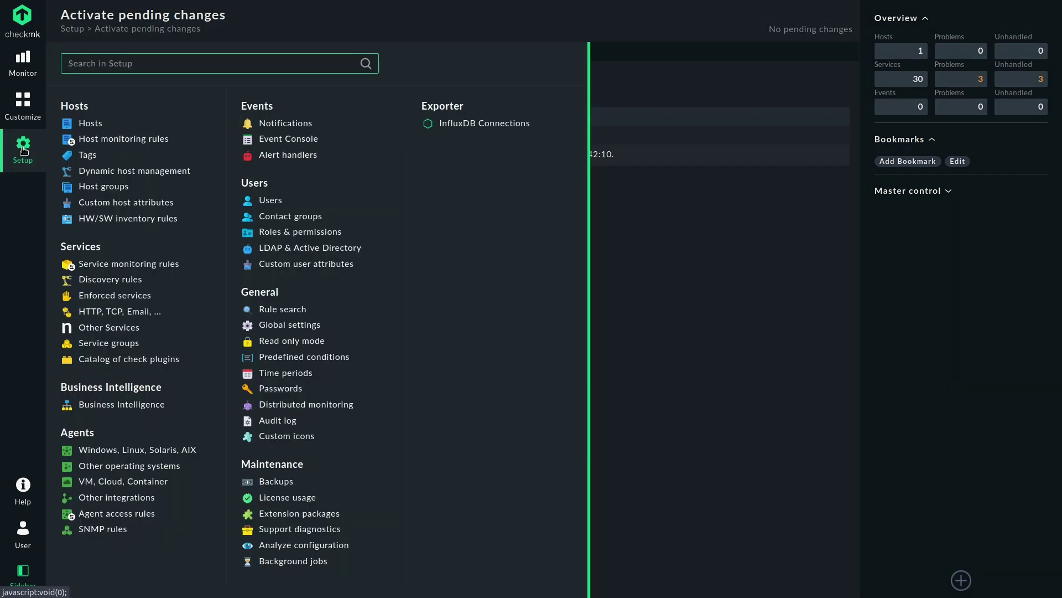
{"action": "left_click", "coordinate": [156, 450]}
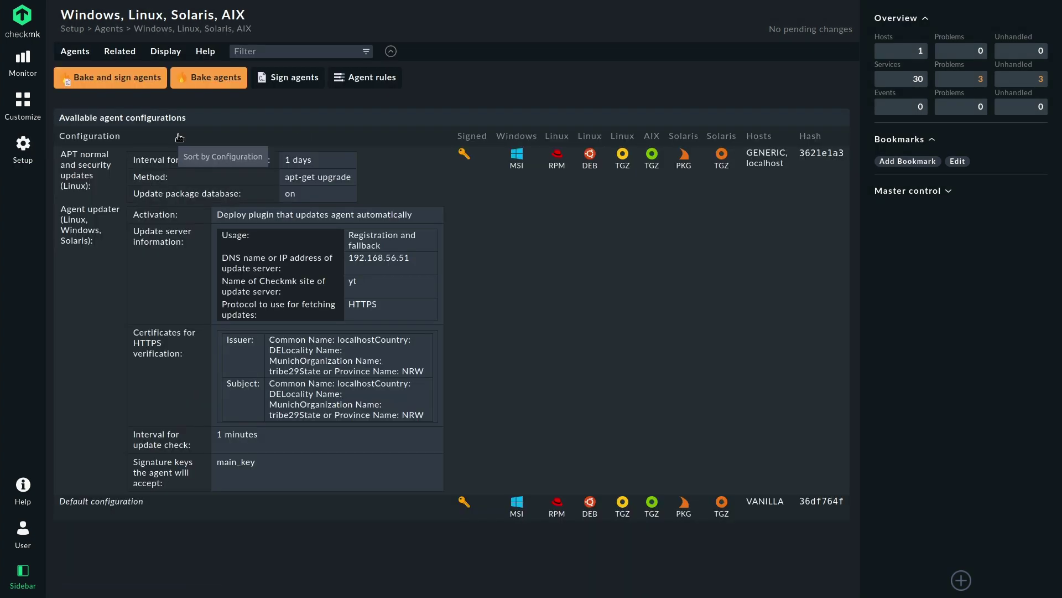
Bake and sign the agent packages using the signing key passphrase, then search setup for 'ssh'
{"action": "left_click", "coordinate": [128, 76]}
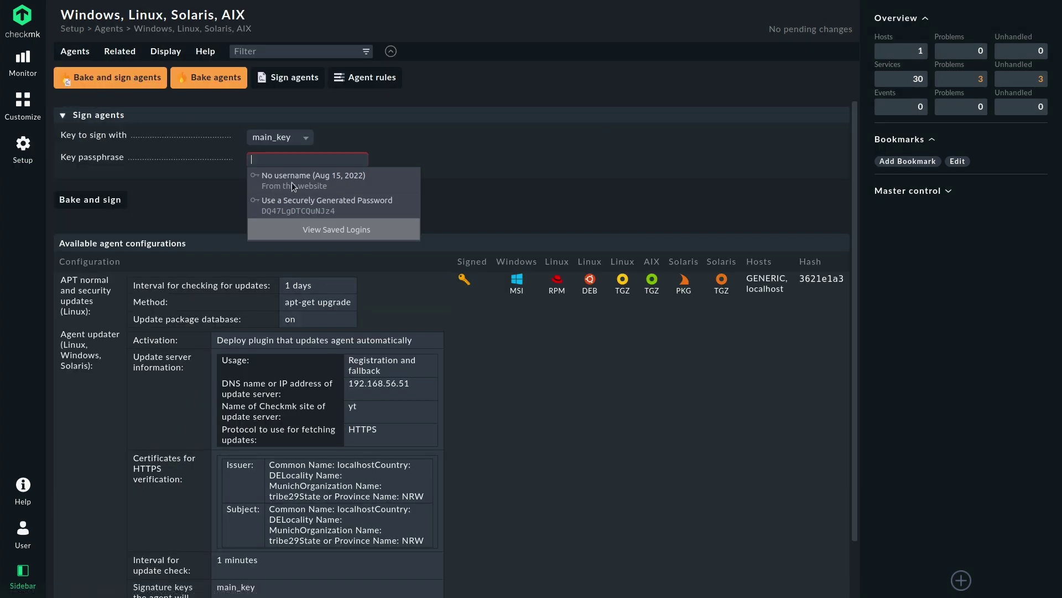
{"action": "left_click", "coordinate": [321, 175]}
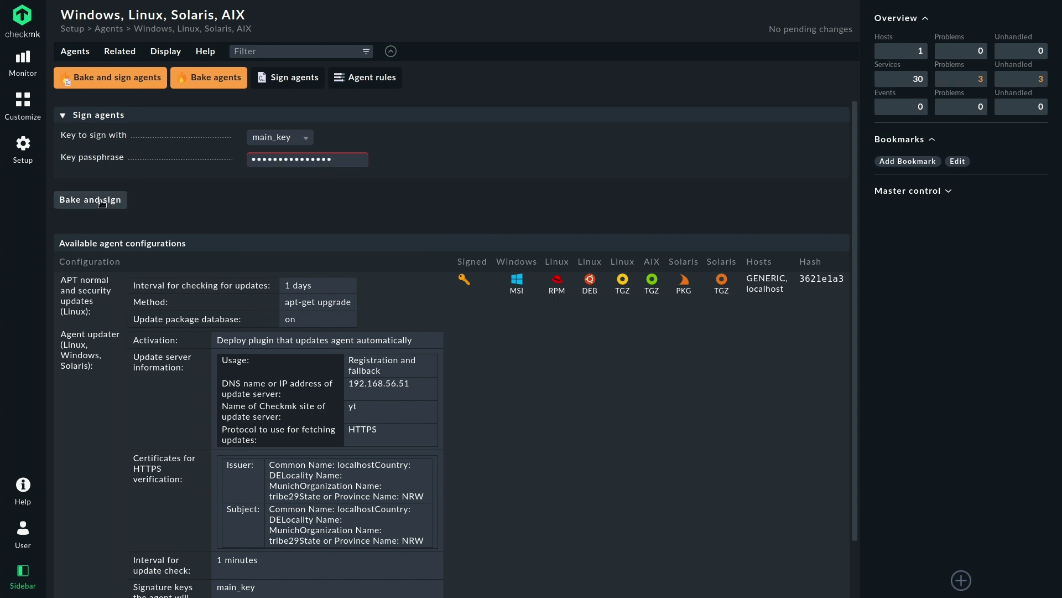
{"action": "left_click", "coordinate": [83, 200]}
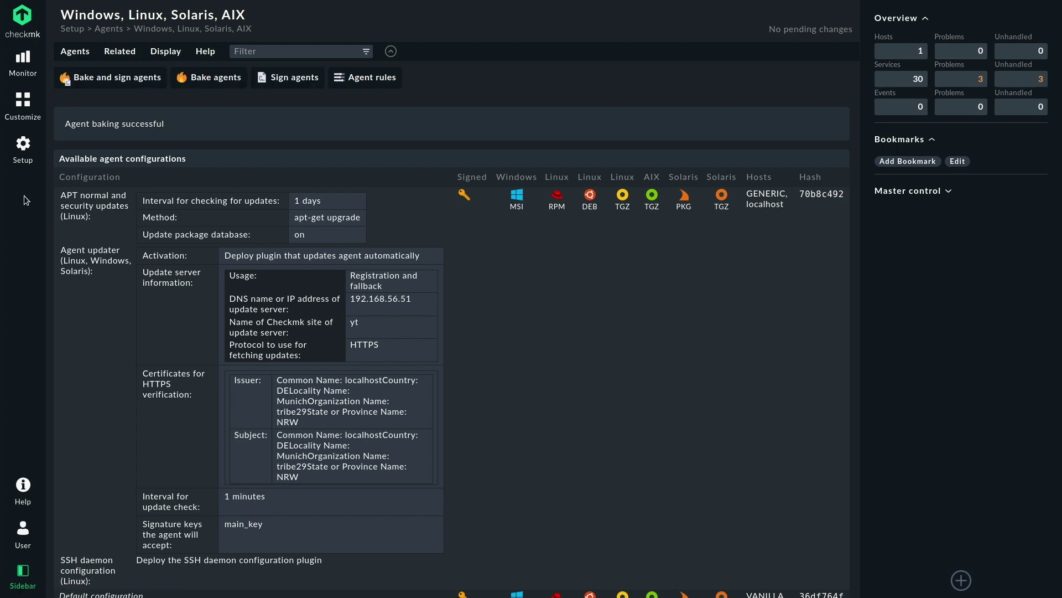
{"action": "left_click", "coordinate": [24, 158]}
{"action": "type", "text": "ssh"}
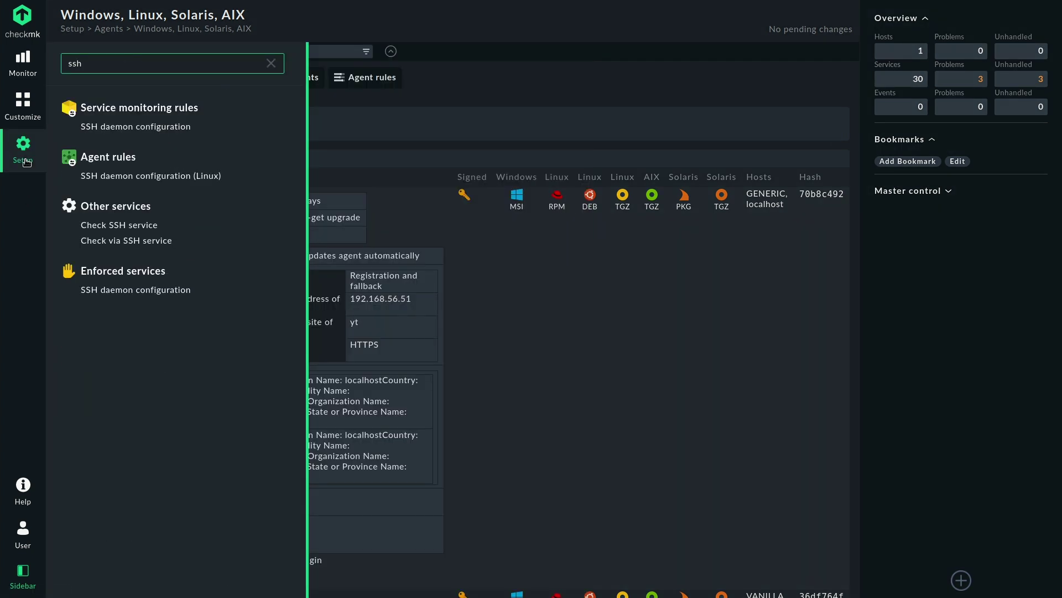
Start a new SSH daemon configuration service rule with a stamped comment
{"action": "left_click", "coordinate": [139, 128]}
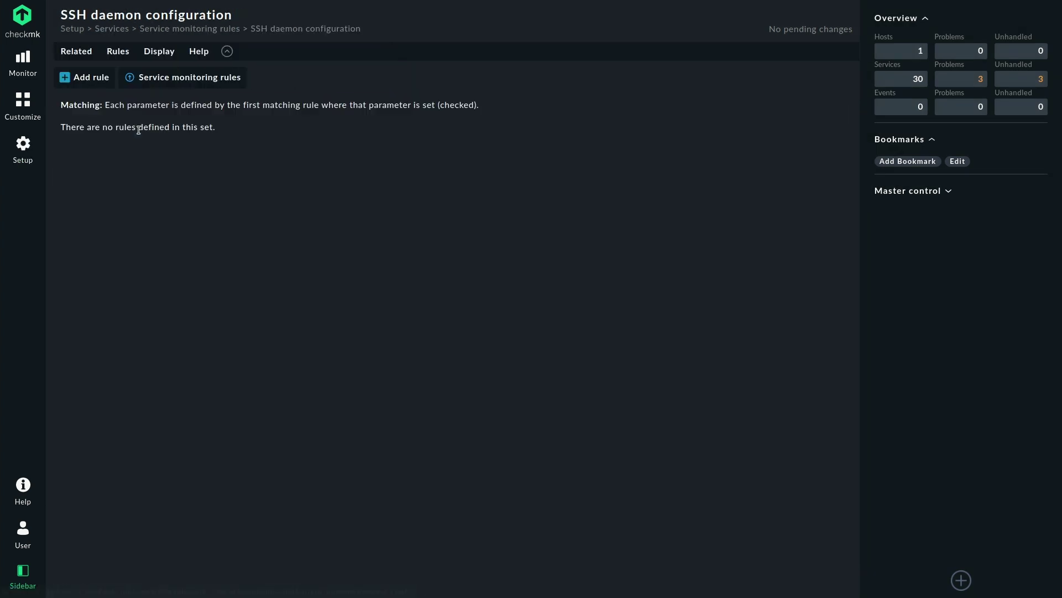
{"action": "left_click", "coordinate": [95, 78]}
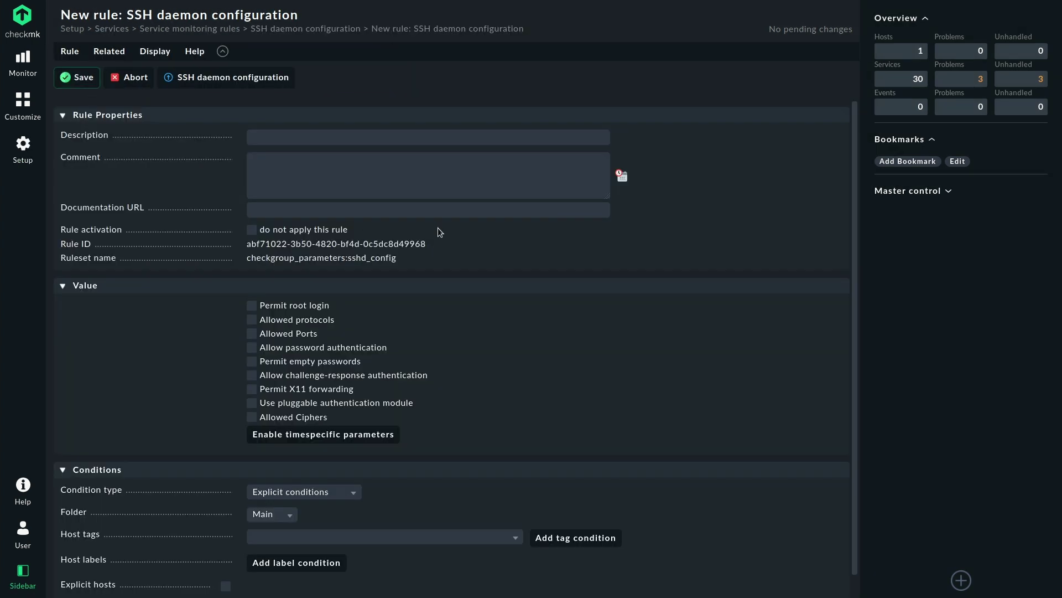
{"action": "left_click", "coordinate": [622, 176]}
{"action": "scroll", "coordinate": [504, 314], "scroll_direction": "down", "scroll_amount": 1}
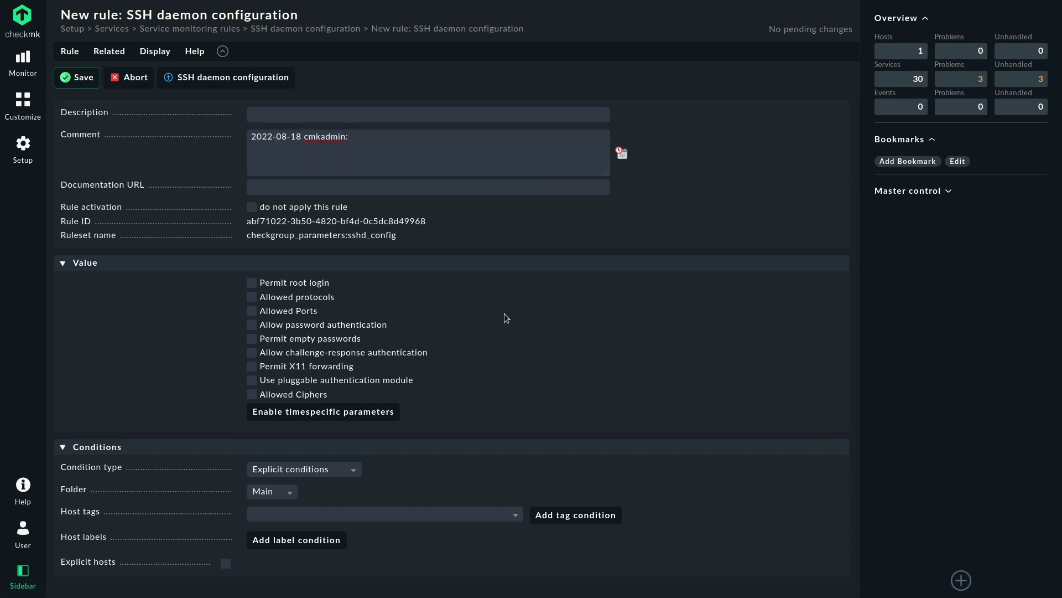
Expect key-based root login and allow only SSH protocol Version 2
{"action": "left_click", "coordinate": [313, 284]}
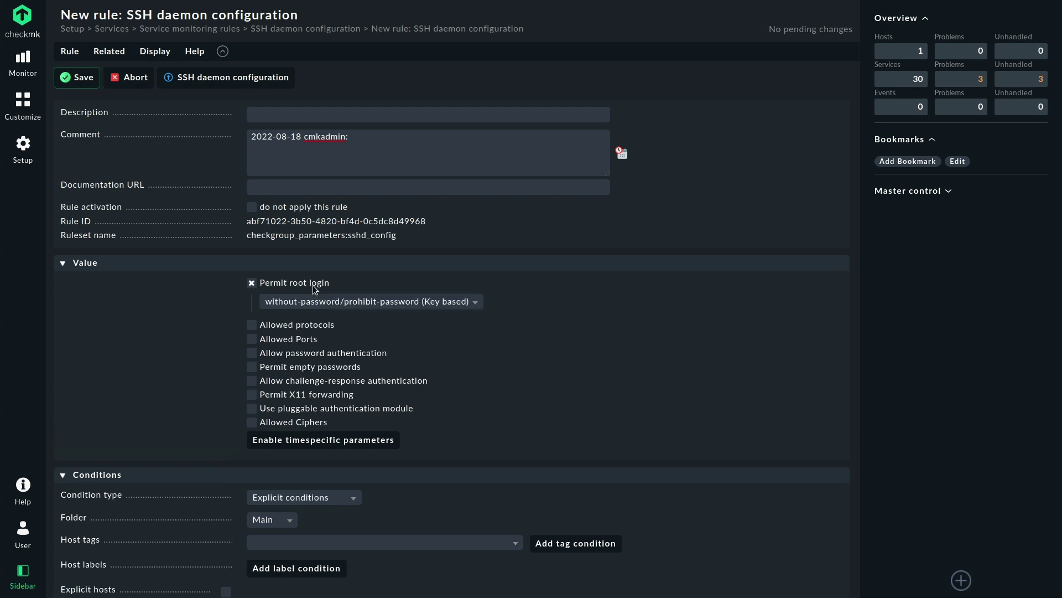
{"action": "left_click", "coordinate": [389, 305]}
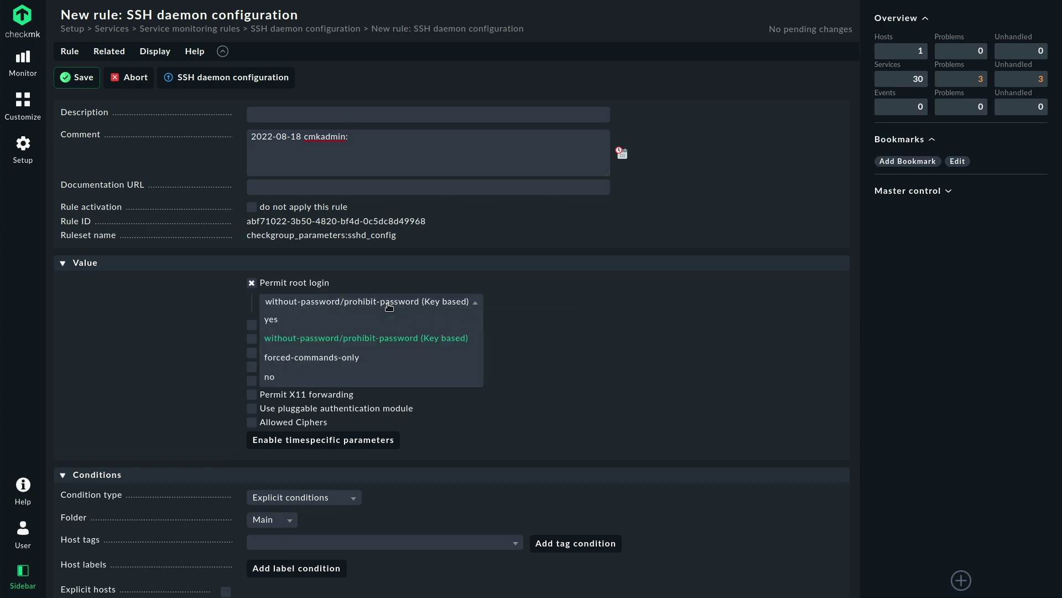
{"action": "left_click", "coordinate": [352, 341]}
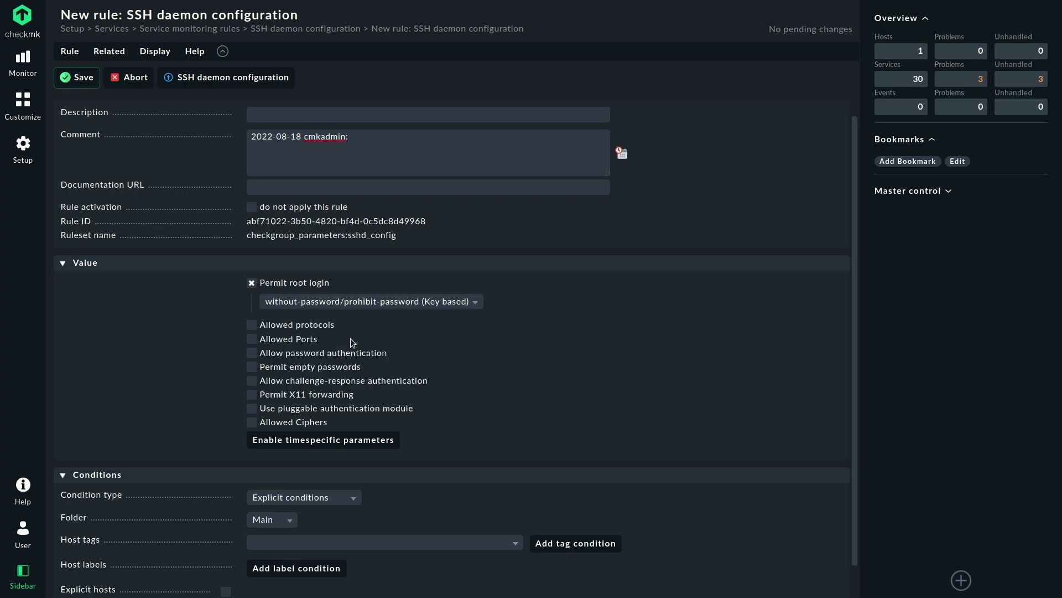
{"action": "left_click", "coordinate": [296, 326]}
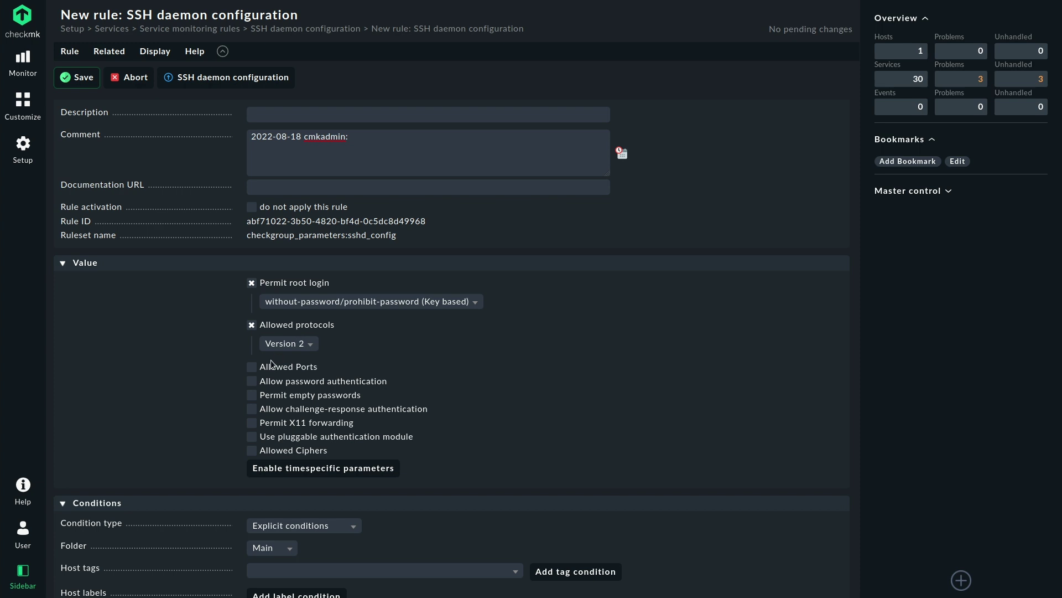
Restrict allowed SSH ports to 24122 and save the rule
{"action": "left_click", "coordinate": [252, 371]}
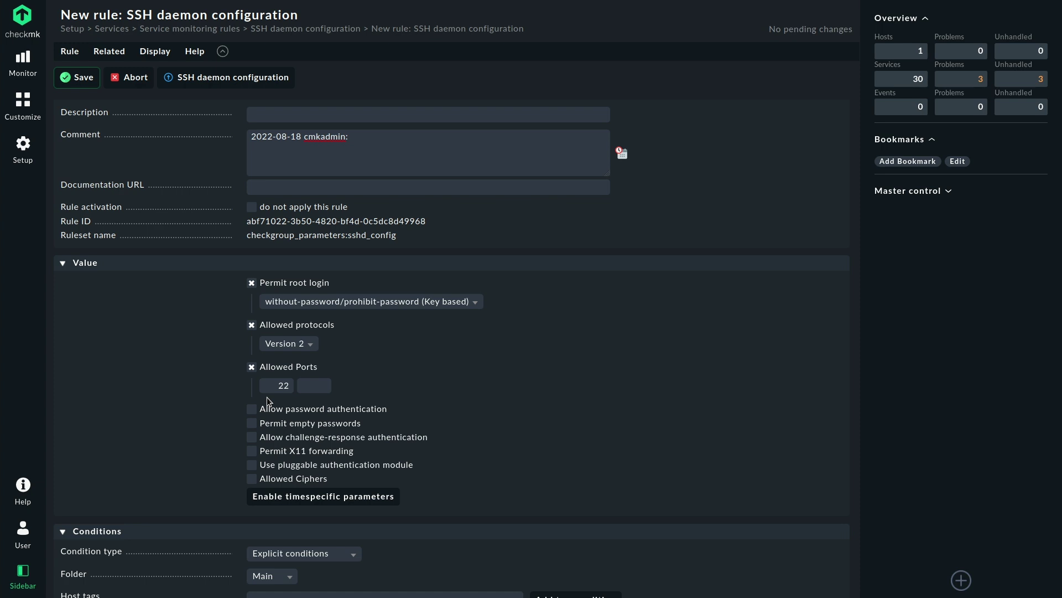
{"action": "left_click", "coordinate": [271, 384]}
{"action": "type", "text": "221"}
{"action": "double_click", "coordinate": [272, 384]}
{"action": "left_click", "coordinate": [185, 447]}
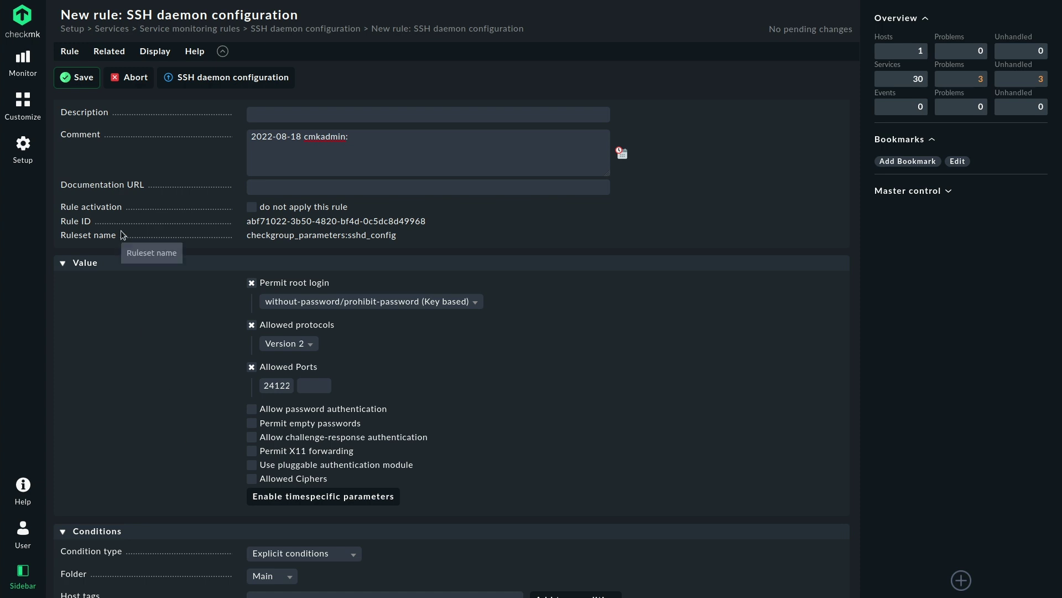
{"action": "left_click", "coordinate": [81, 77]}
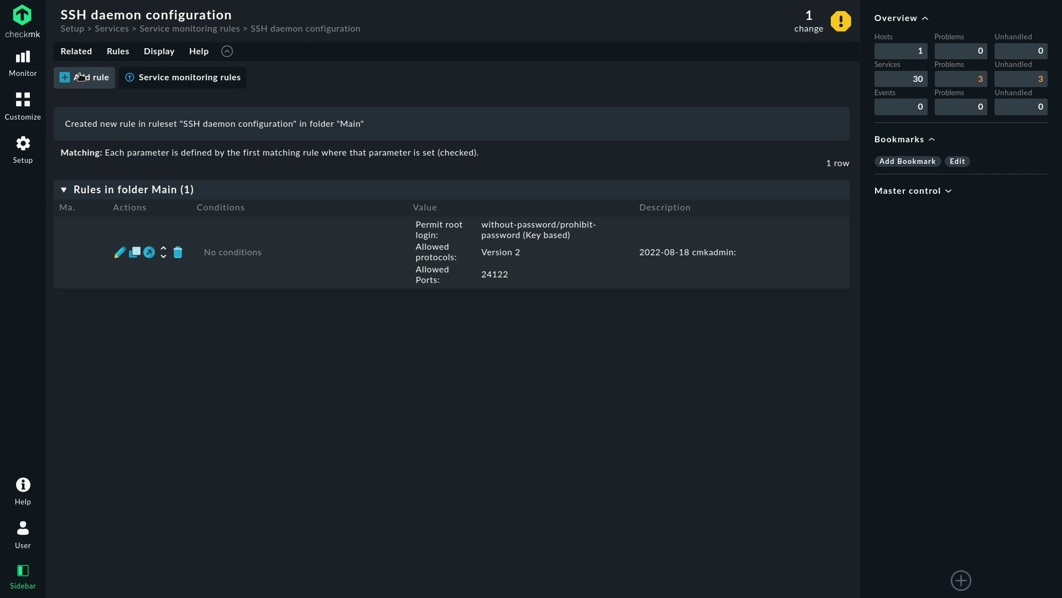
{"action": "left_click", "coordinate": [31, 151]}
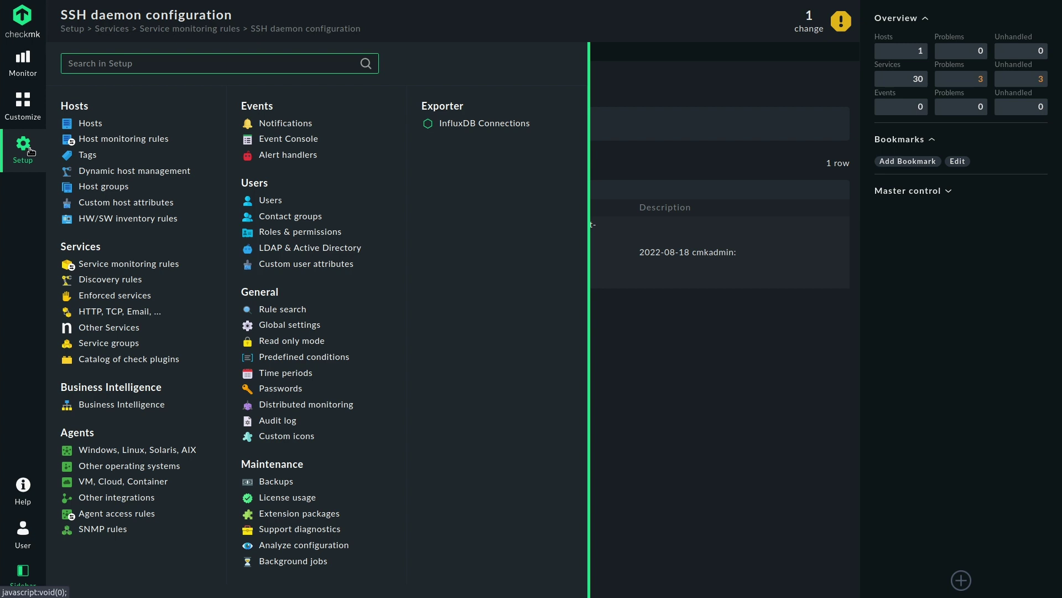
Rescan localhost's services in the Main folder to reveal the SSH daemon configuration check
{"action": "left_click", "coordinate": [90, 124]}
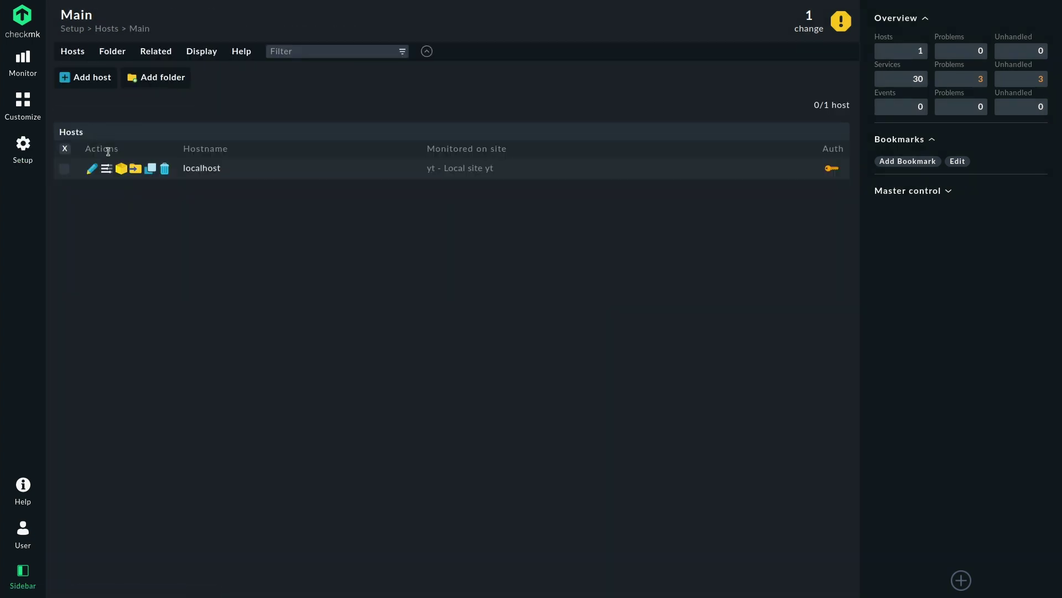
{"action": "left_click", "coordinate": [121, 169]}
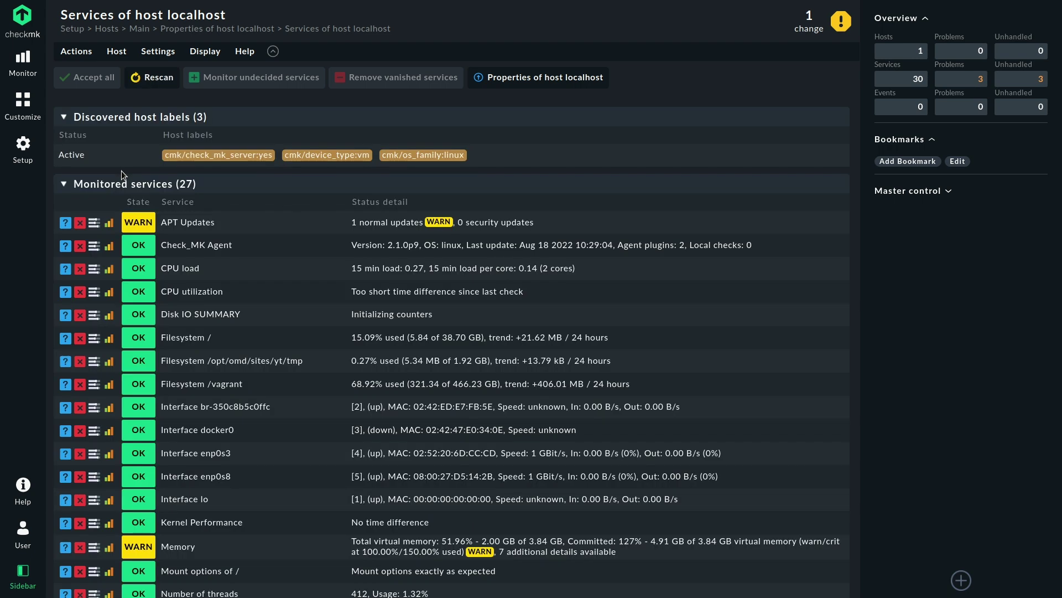
{"action": "left_click", "coordinate": [158, 77]}
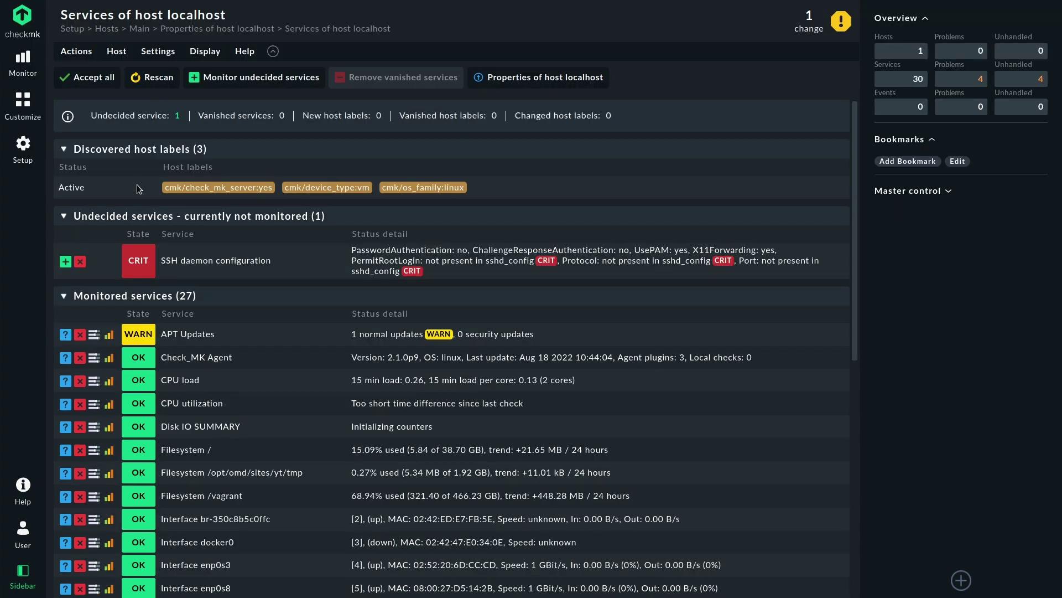
Accept all newly discovered services and activate the pending changes on the site
{"action": "left_click", "coordinate": [96, 81]}
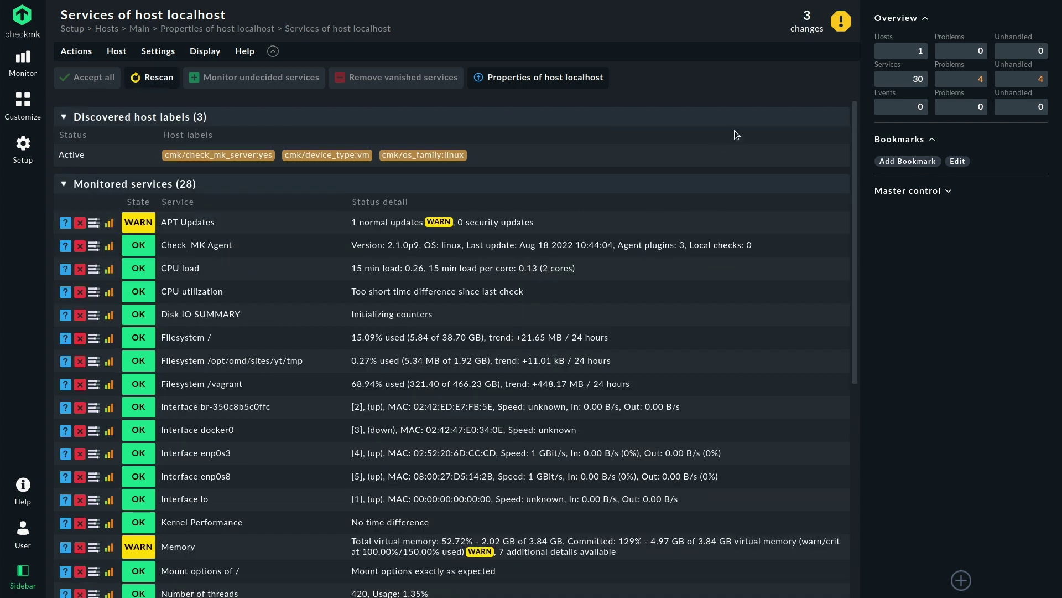
{"action": "left_click", "coordinate": [825, 21]}
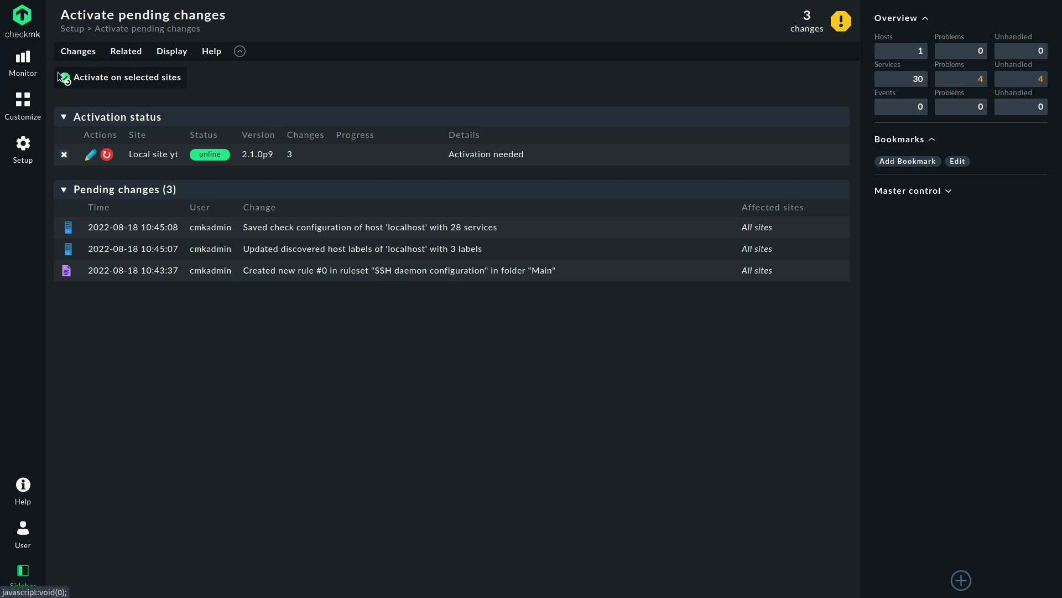
{"action": "left_click", "coordinate": [127, 81]}
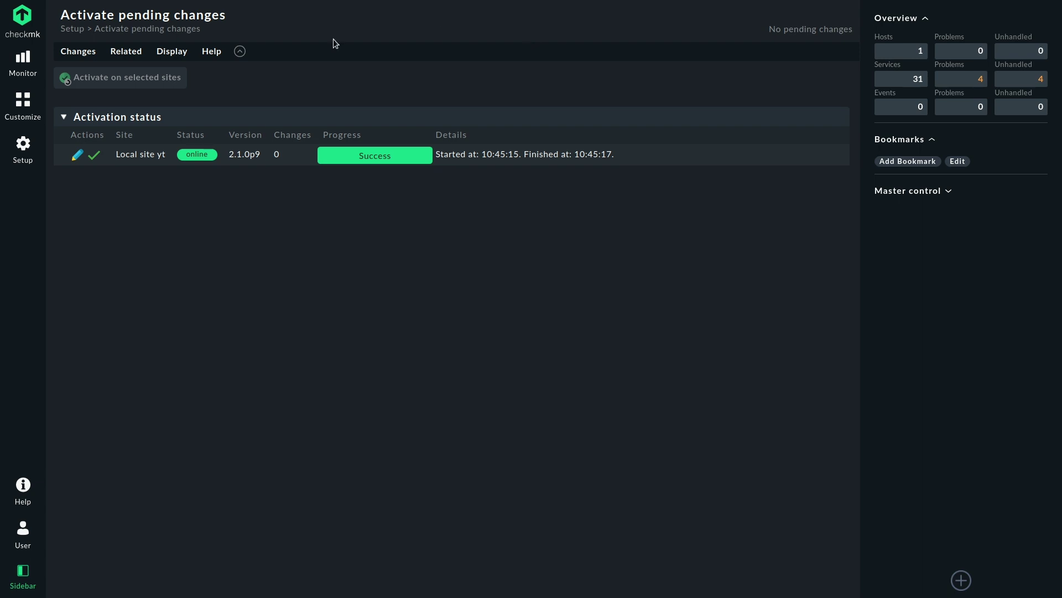
Search monitoring for 's:ssh' and show the SSH daemon configuration service status
{"action": "left_click", "coordinate": [25, 69]}
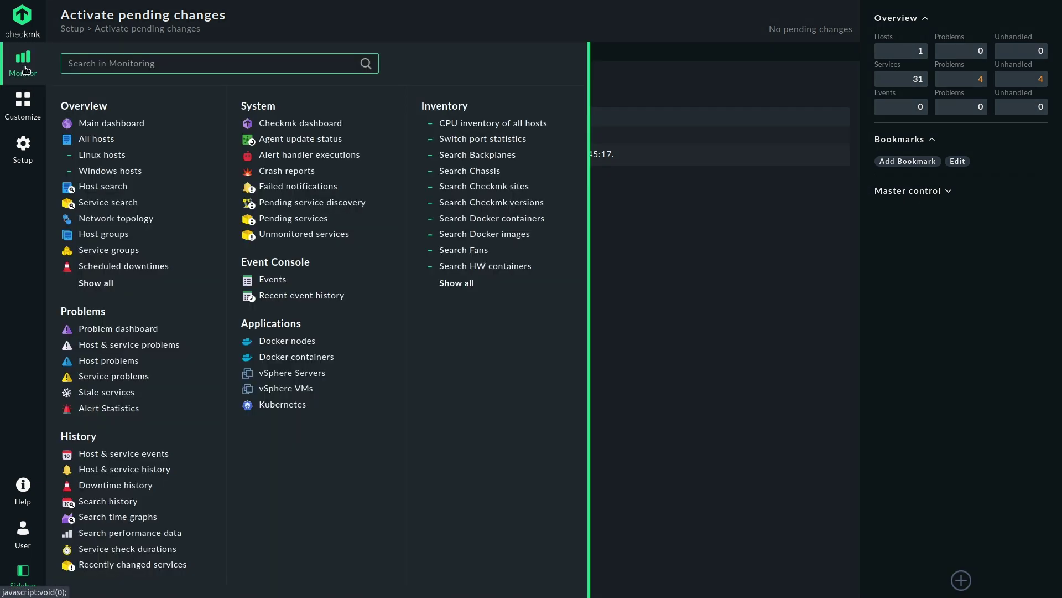
{"action": "type", "text": "s:ssh"}
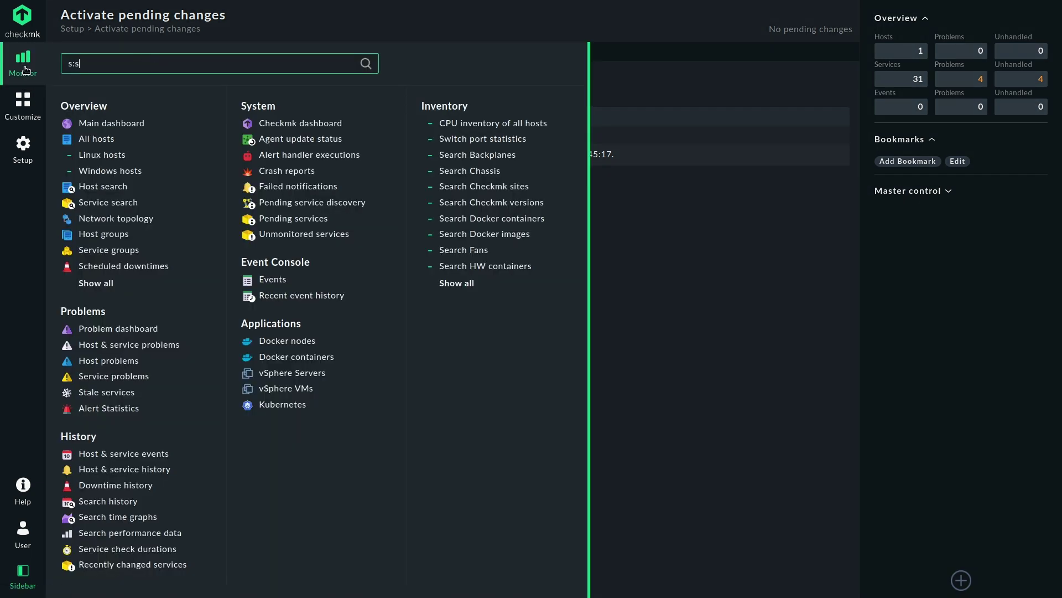
{"action": "left_click", "coordinate": [113, 127]}
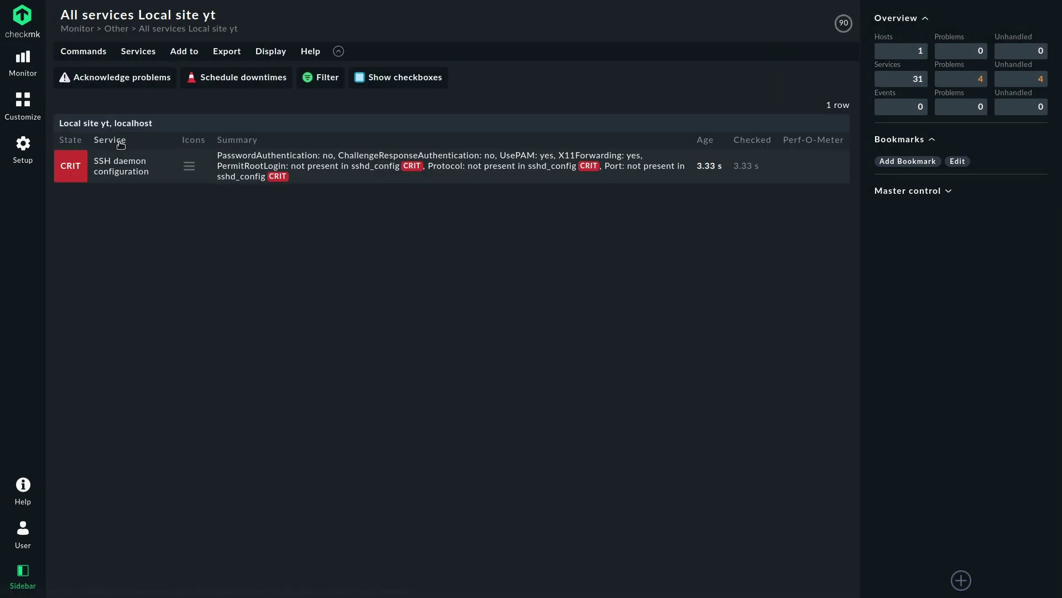